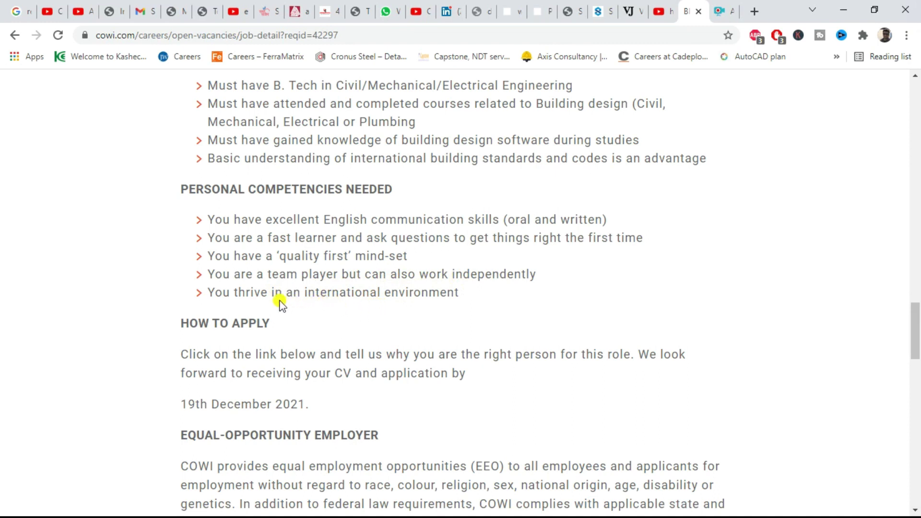
# Step: Examine the qualifications, personal competencies, how-to-apply instructions and application deadline in the COWI job posting
pyautogui.scroll(-1, 295, 318)
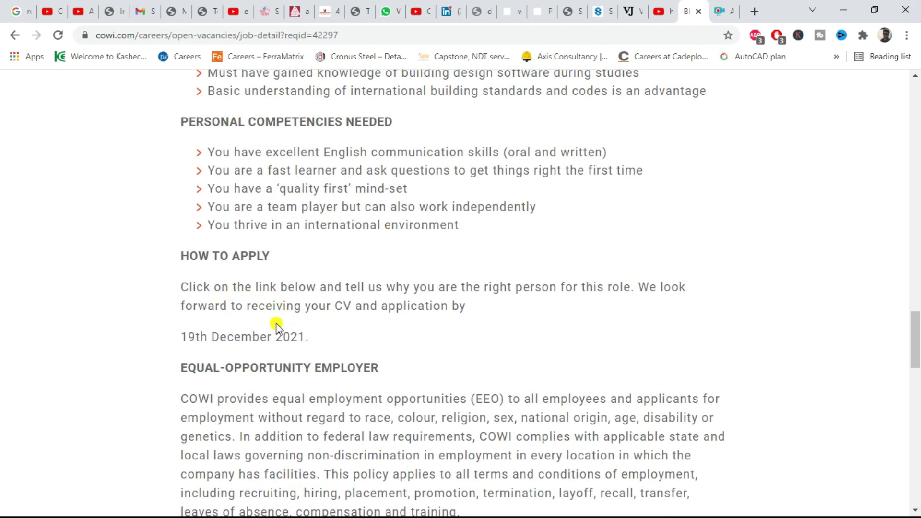
pyautogui.scroll(-4, 274, 325)
pyautogui.scroll(2, 447, 313)
pyautogui.scroll(3, 412, 324)
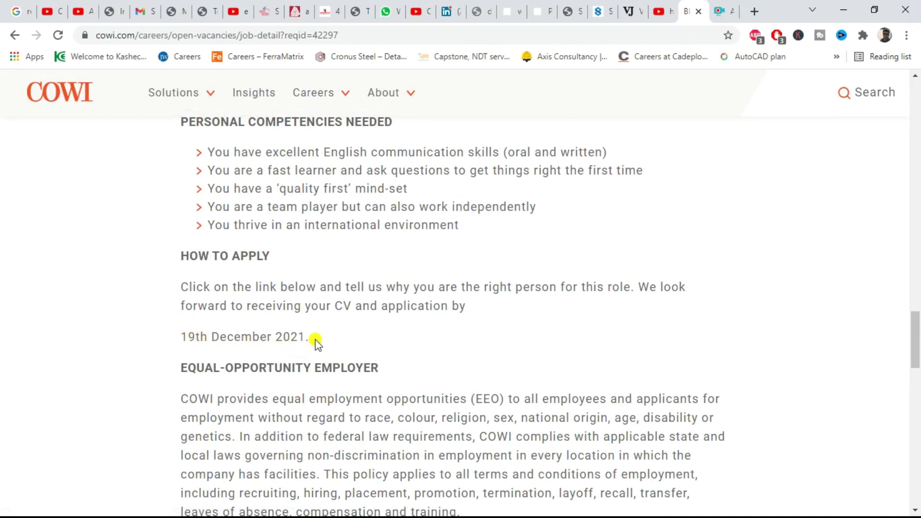
pyautogui.scroll(-3, 293, 311)
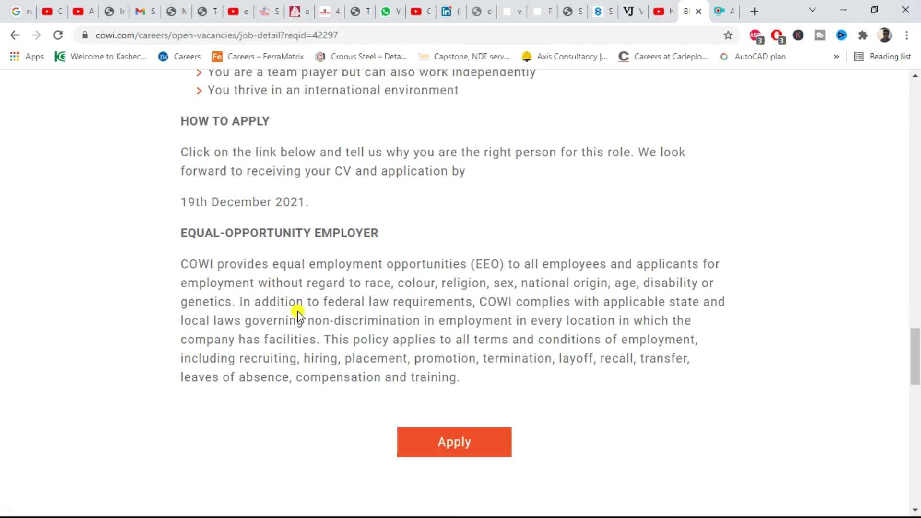
pyautogui.scroll(4, 298, 316)
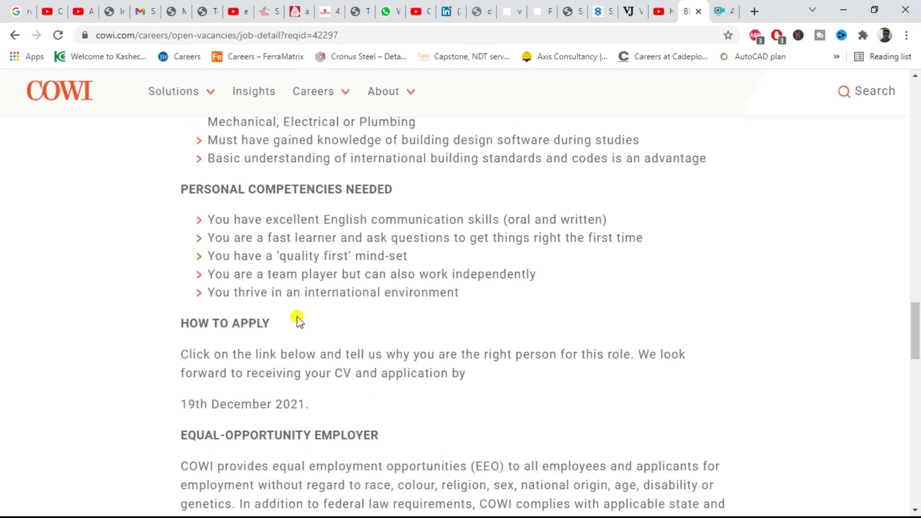
pyautogui.scroll(4, 295, 315)
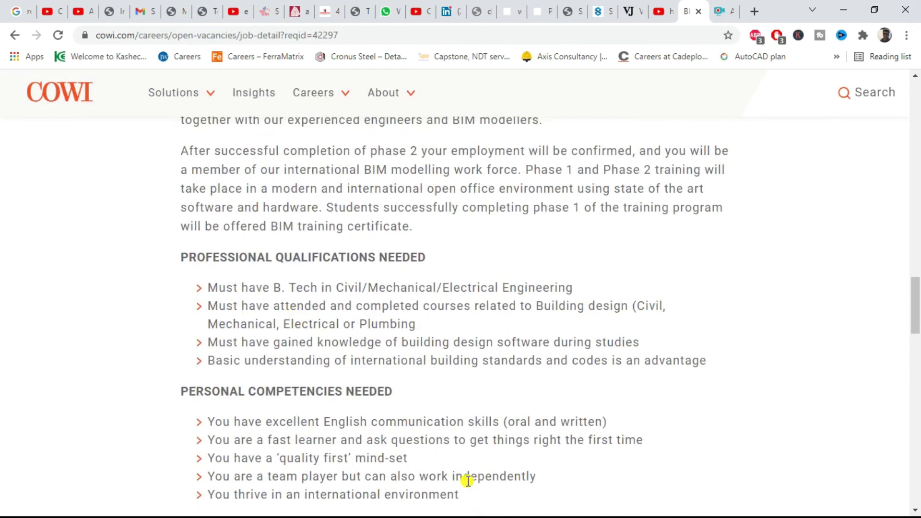
pyautogui.scroll(-5, 396, 372)
pyautogui.scroll(-6, 391, 358)
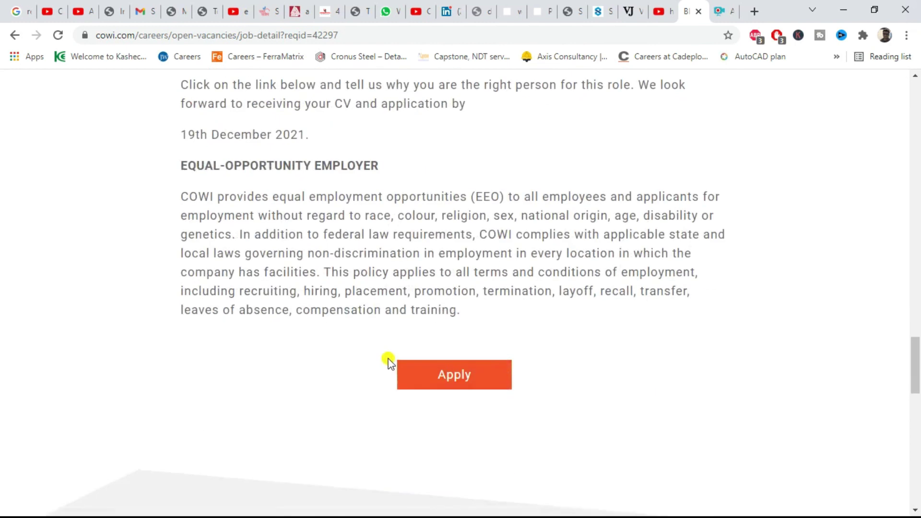
# Step: Start an application for the BIM Trainee Buildings job and continue from its full career portal listing to the account sign-in
pyautogui.click(465, 243)
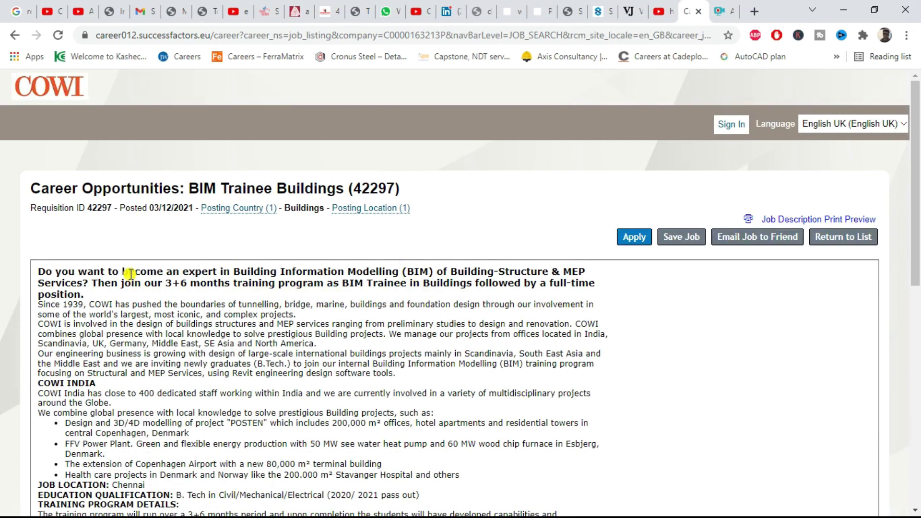
pyautogui.scroll(-10, 131, 280)
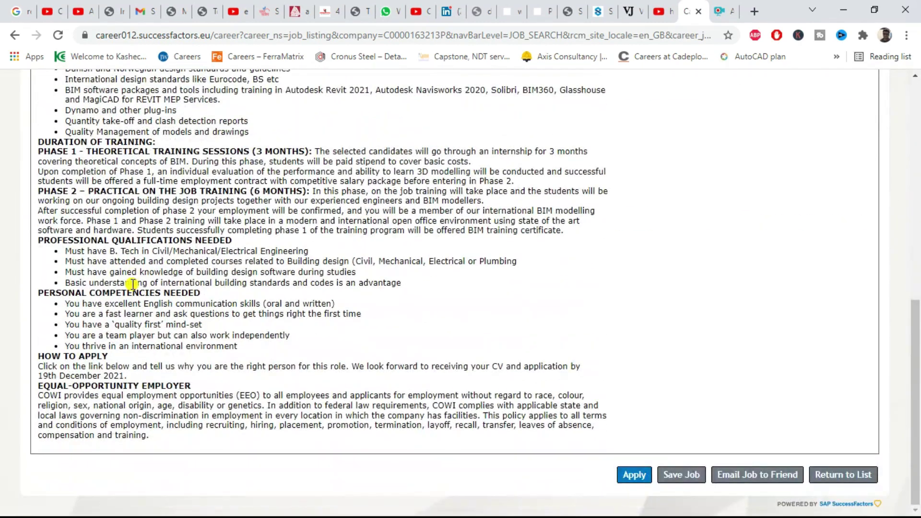
pyautogui.scroll(10, 186, 376)
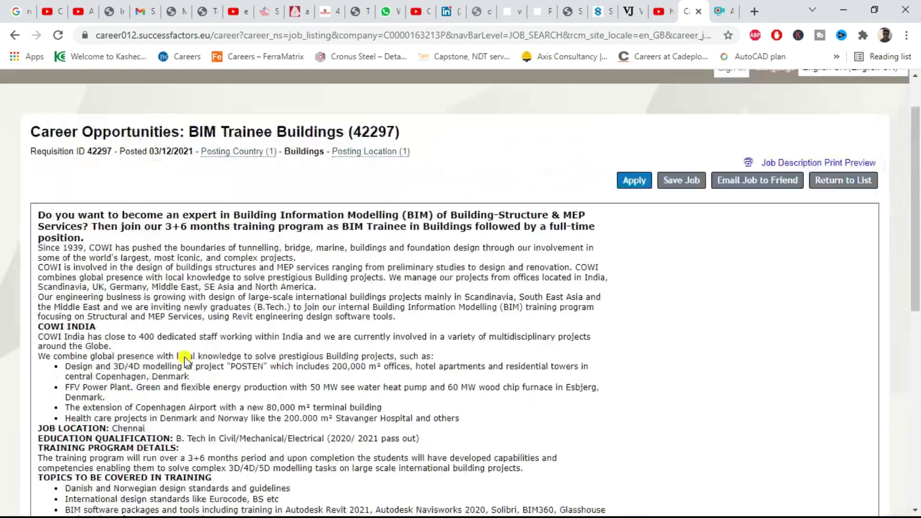
pyautogui.scroll(-10, 187, 360)
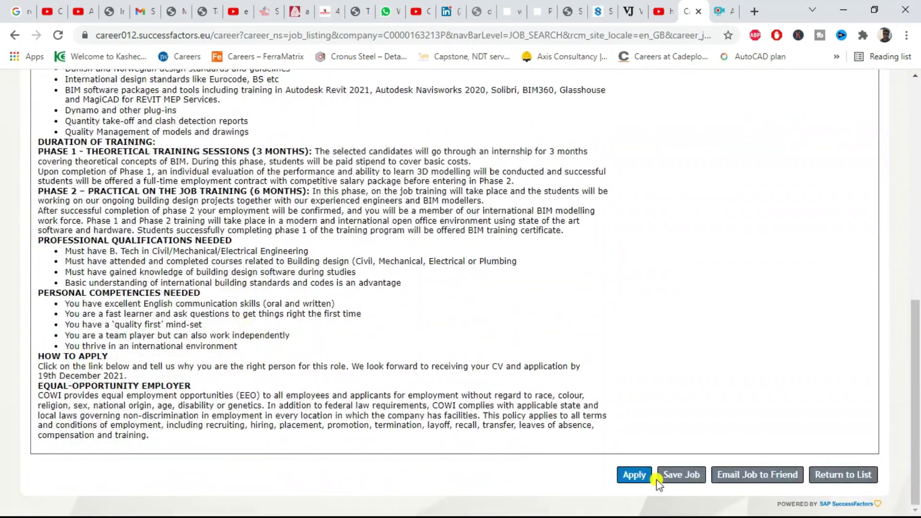
pyautogui.click(636, 475)
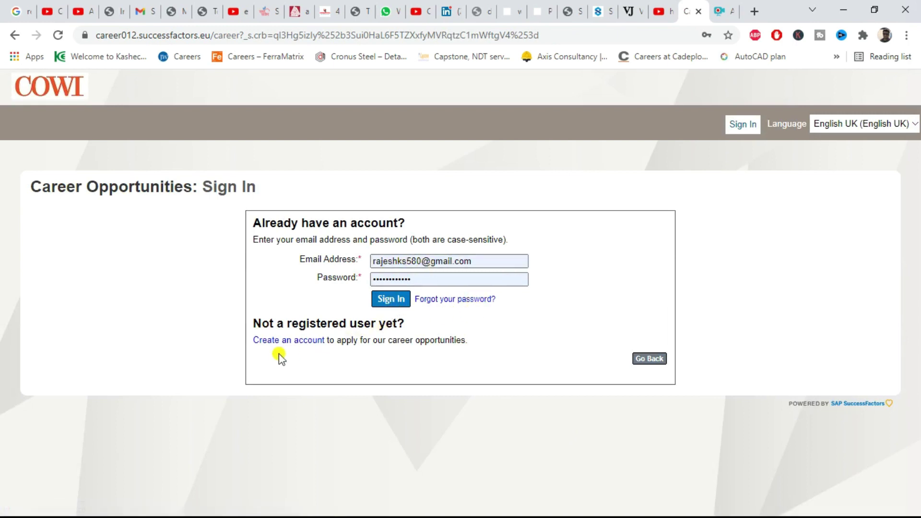
# Step: Sign in to the existing candidate account with the prefilled e-mail address and password
pyautogui.moveTo(326, 343); pyautogui.dragTo(253, 343)
pyautogui.click(267, 365)
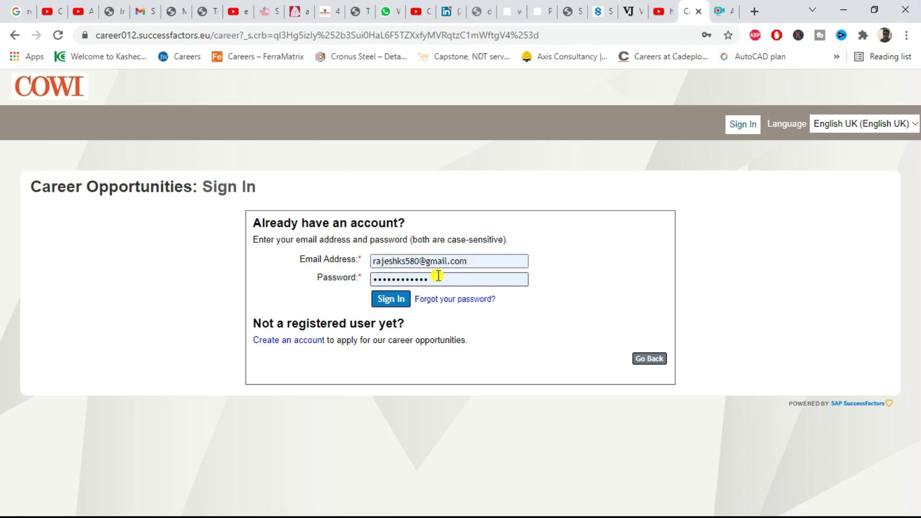
pyautogui.click(393, 300)
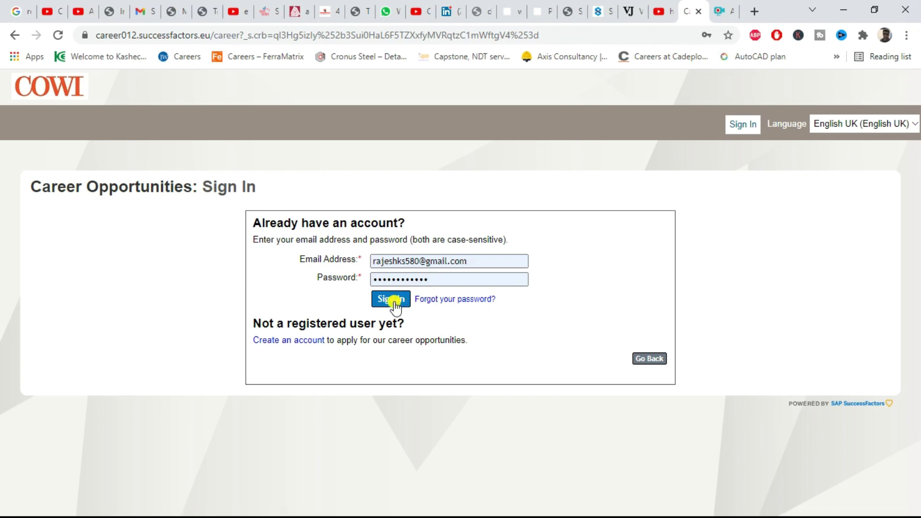
pyautogui.click(394, 298)
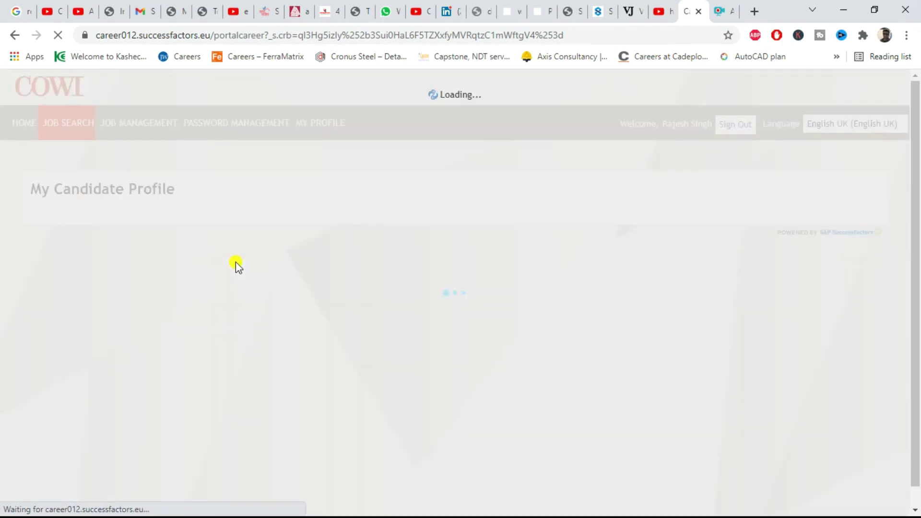
# Step: Examine the personal details at the start of the candidate profile and highlight the candidate ID
pyautogui.scroll(-10, 283, 301)
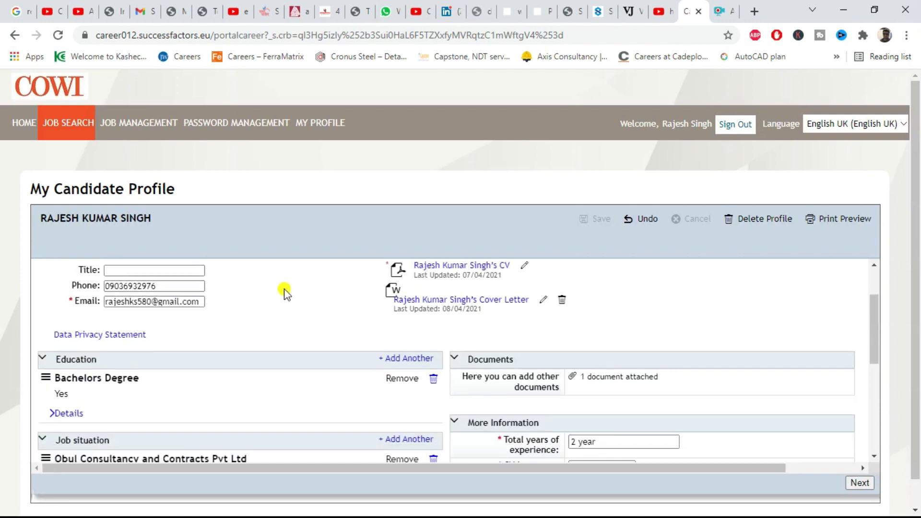
pyautogui.scroll(10, 287, 297)
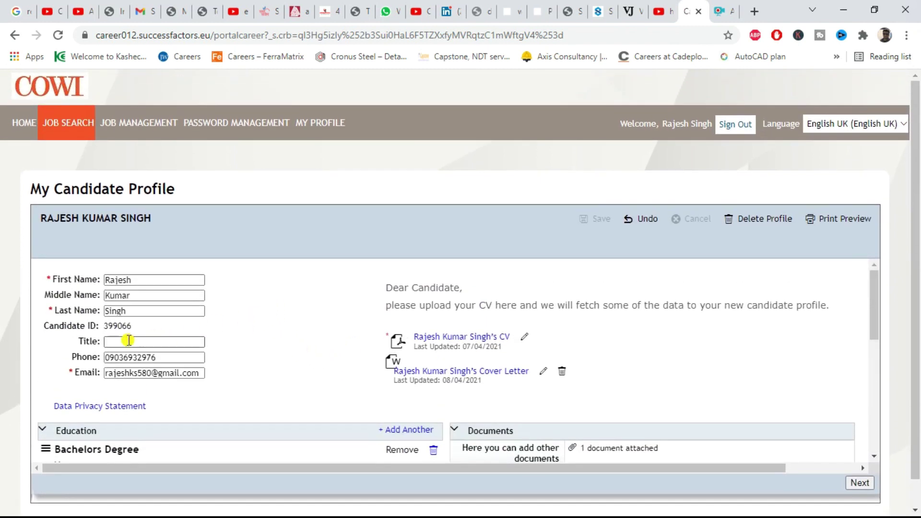
pyautogui.scroll(-2, 309, 366)
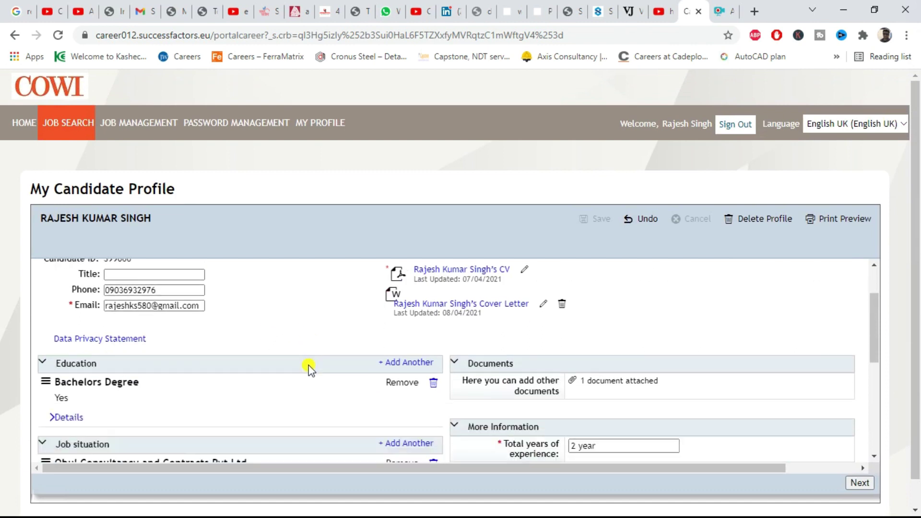
pyautogui.scroll(2, 310, 366)
pyautogui.click(132, 340)
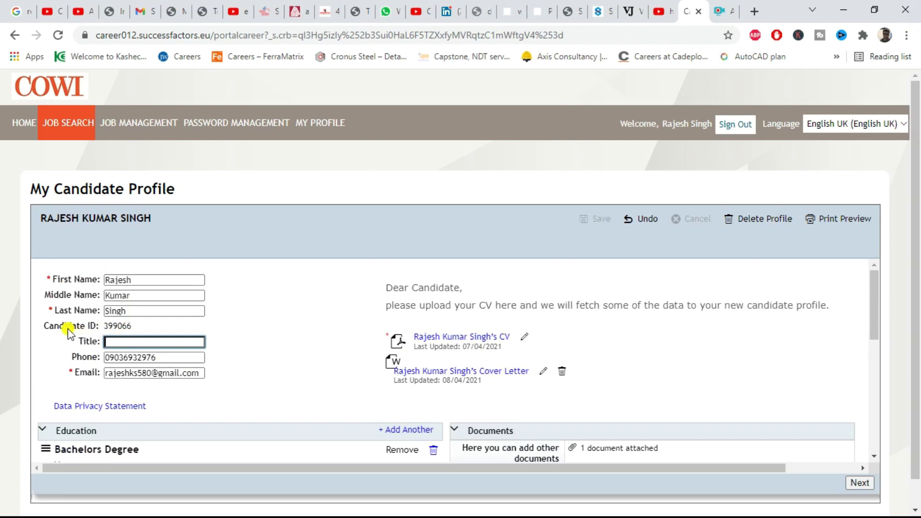
pyautogui.moveTo(136, 330); pyautogui.dragTo(96, 326)
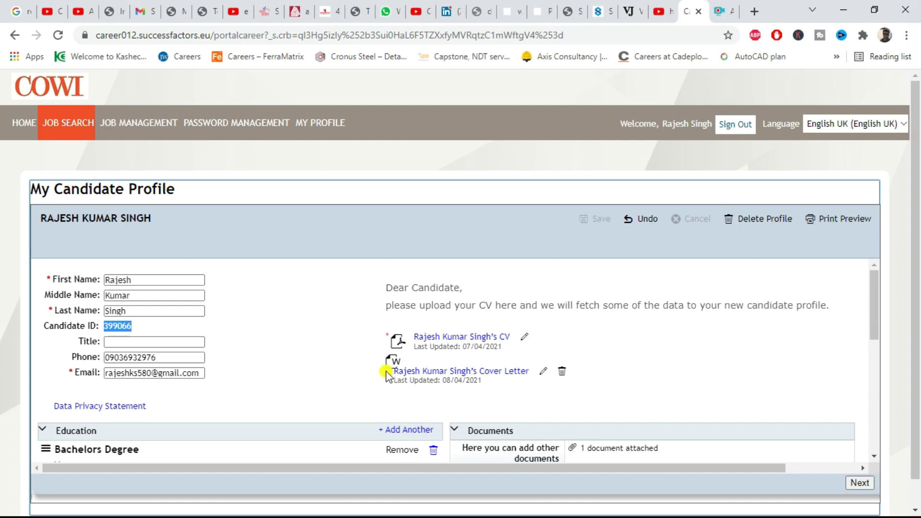
# Step: Examine the profile's CV and cover letter, documents, education, job situation, additional information and language skills sections
pyautogui.scroll(-3, 381, 362)
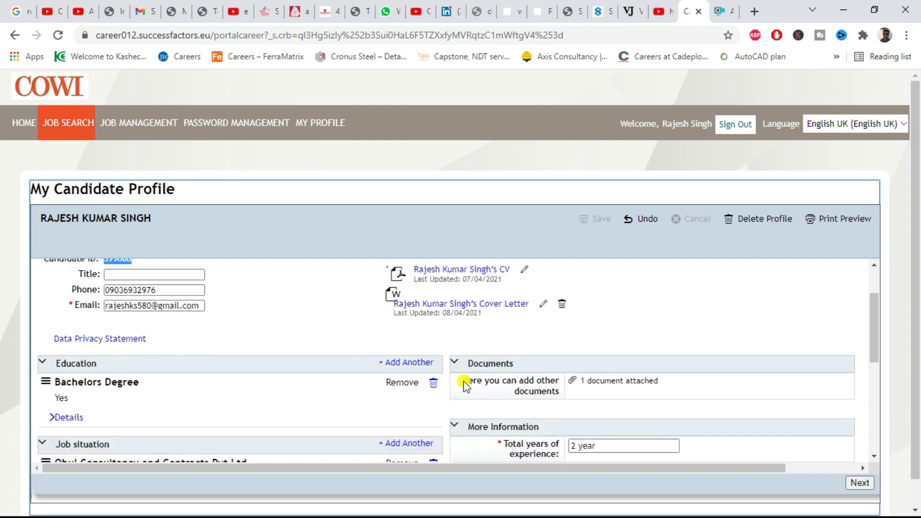
pyautogui.scroll(-3, 465, 384)
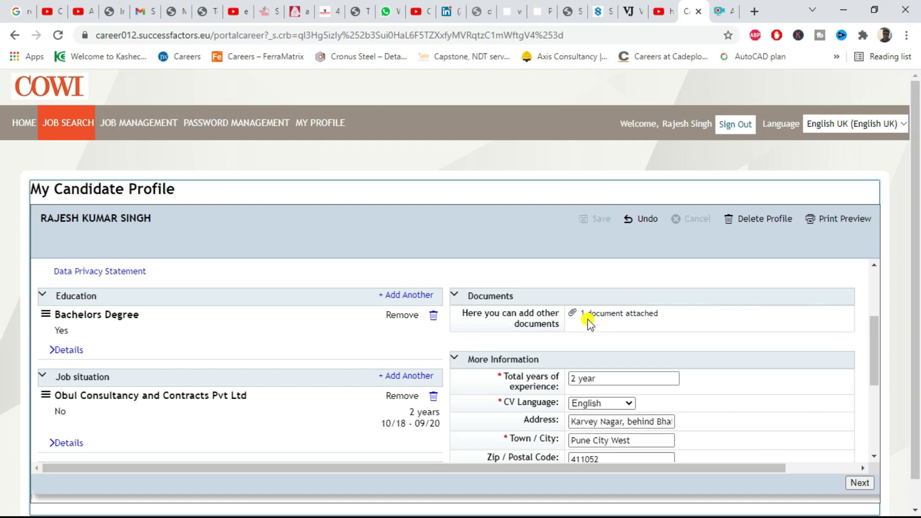
pyautogui.scroll(3, 456, 375)
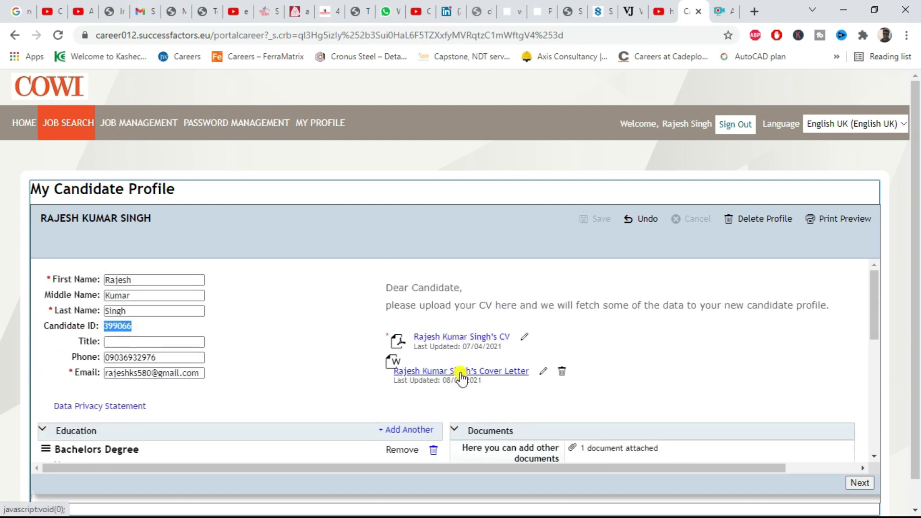
pyautogui.scroll(-5, 459, 374)
pyautogui.scroll(1, 182, 366)
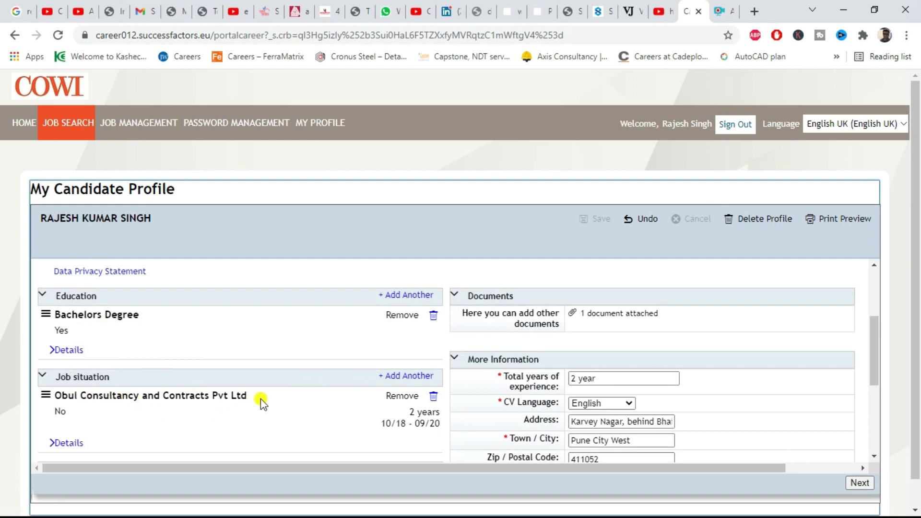
pyautogui.scroll(-1, 368, 399)
pyautogui.scroll(-3, 368, 398)
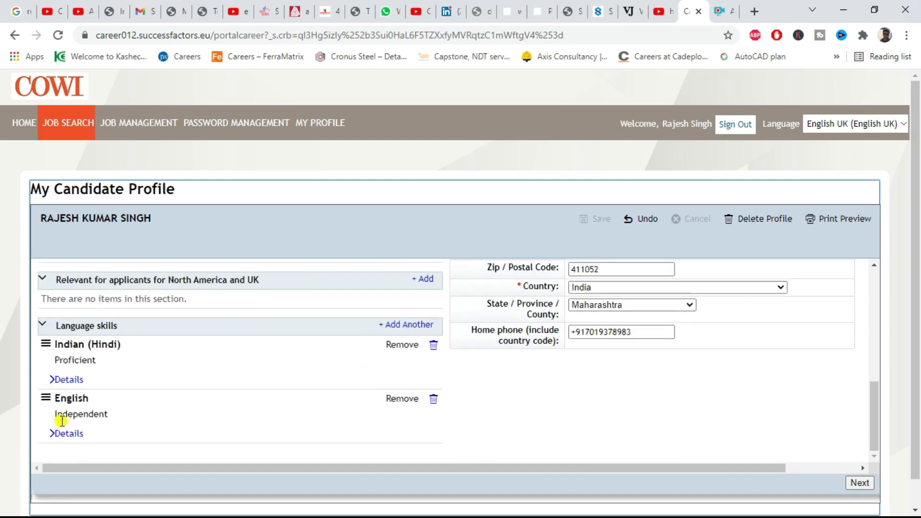
pyautogui.scroll(2, 181, 434)
pyautogui.scroll(4, 288, 423)
pyautogui.scroll(-5, 446, 369)
pyautogui.scroll(2, 490, 350)
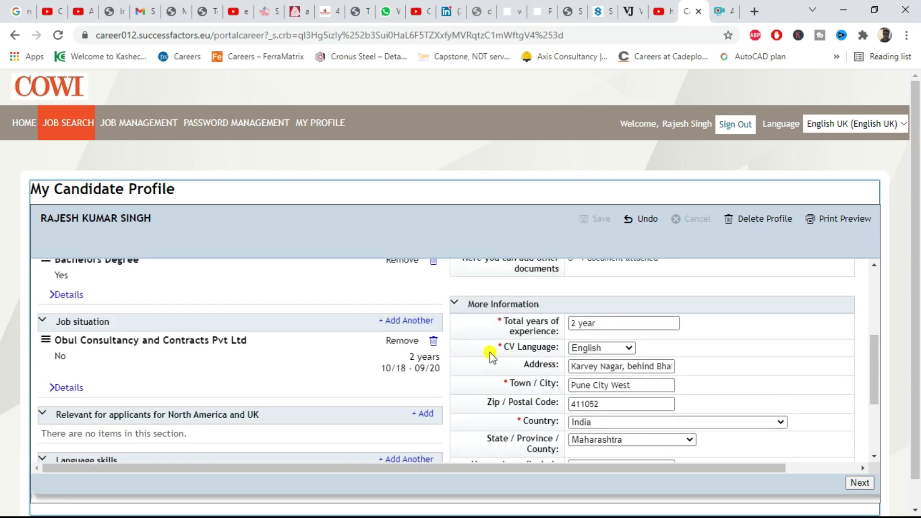
pyautogui.scroll(-2, 495, 424)
pyautogui.scroll(6, 490, 420)
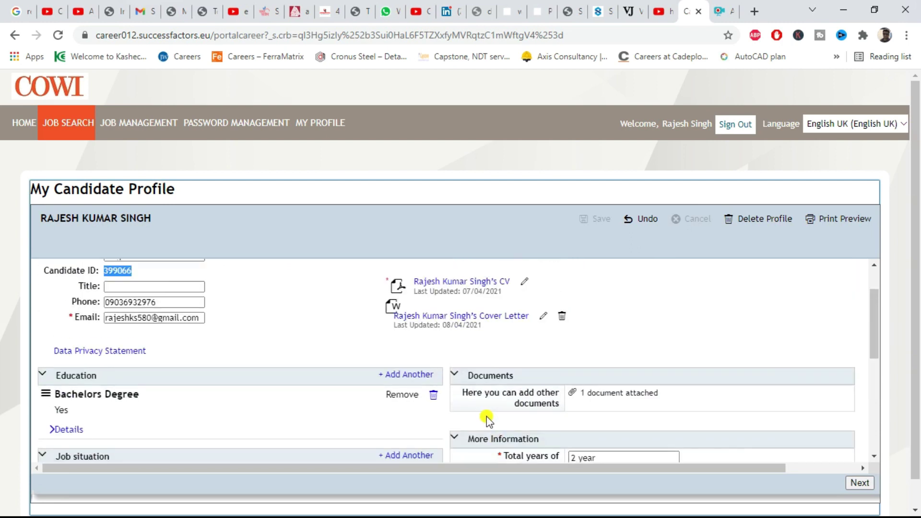
pyautogui.scroll(-6, 480, 416)
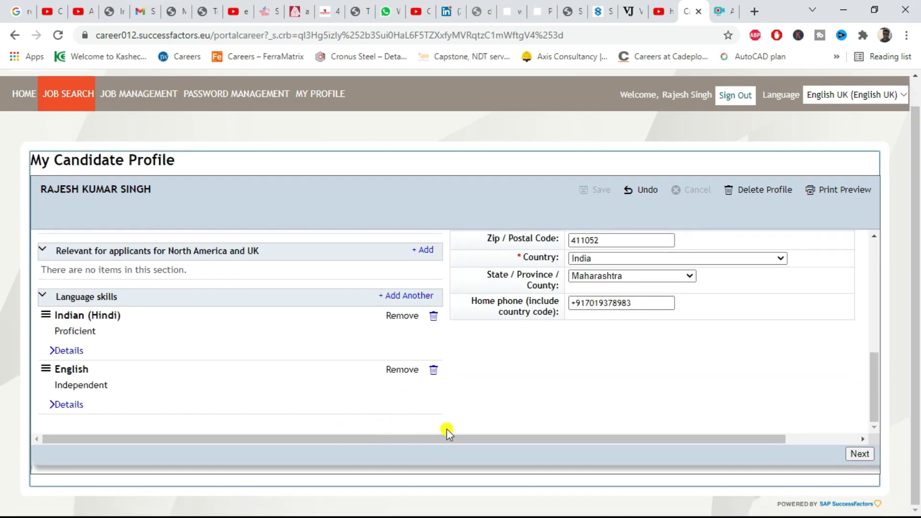
# Step: Continue to the job application form and set the gender to Male and the work permit question to No
pyautogui.click(863, 455)
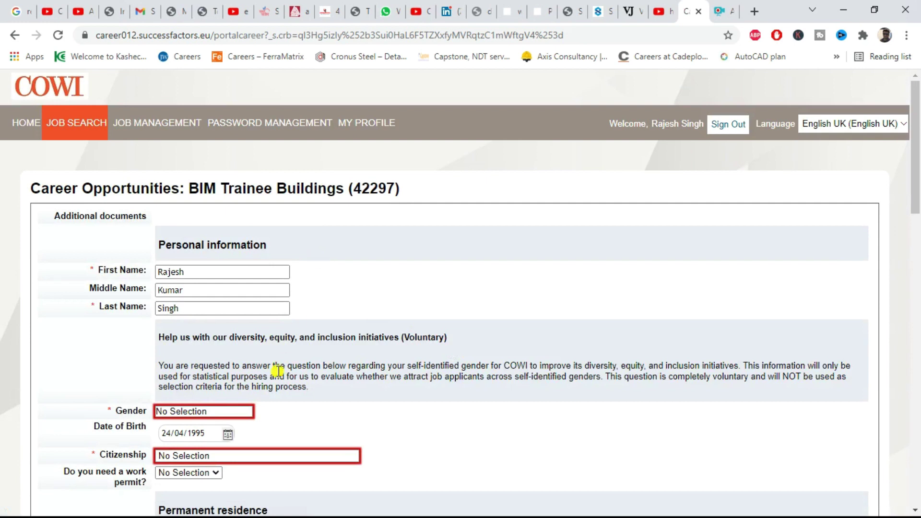
pyautogui.click(235, 414)
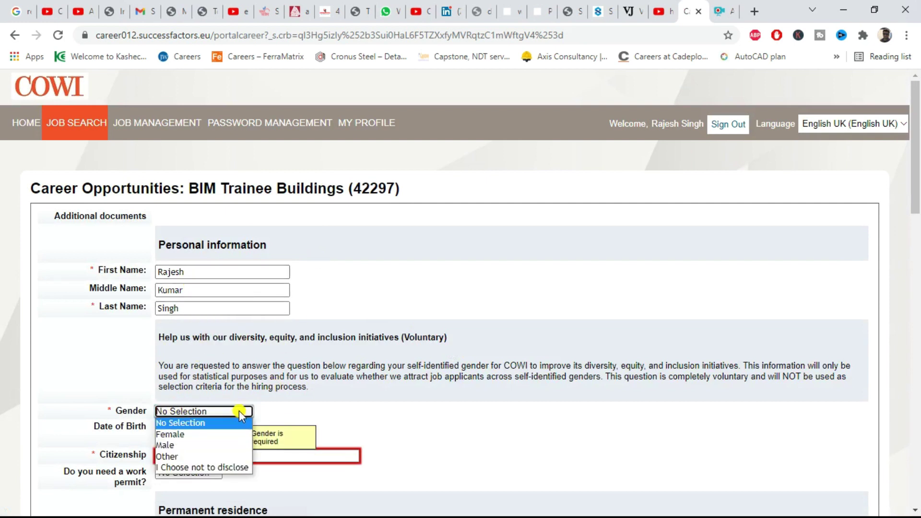
pyautogui.click(194, 444)
pyautogui.scroll(-3, 260, 389)
pyautogui.click(200, 322)
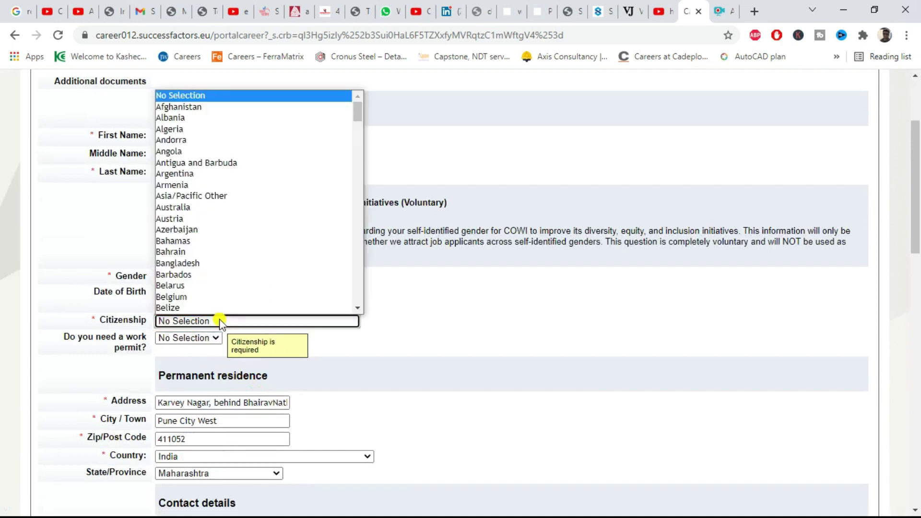
pyautogui.click(197, 339)
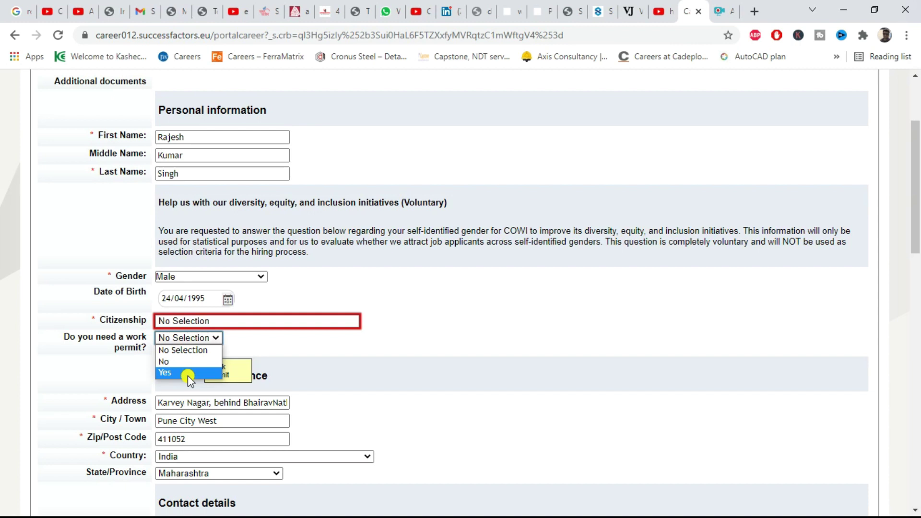
pyautogui.click(186, 362)
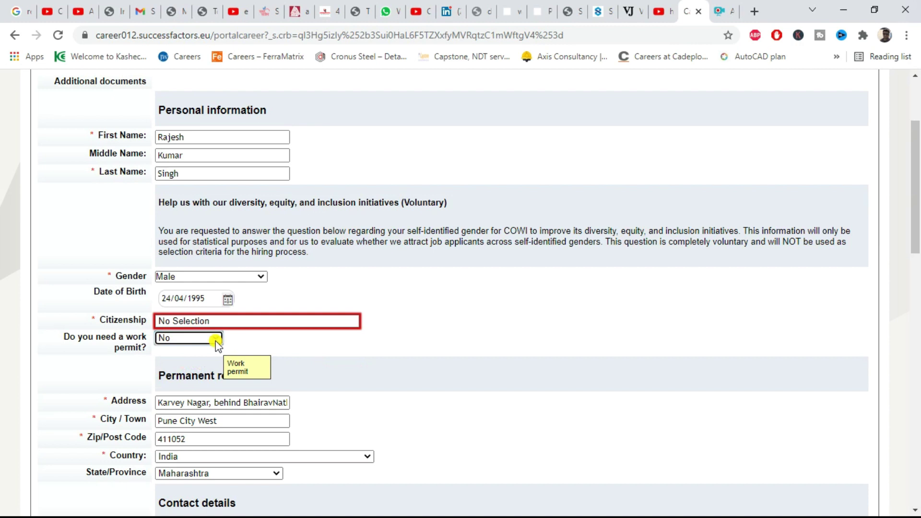
# Step: Set the salary currency to INR and choose LinkedIn as the answer to how the applicant heard about this position
pyautogui.scroll(-3, 303, 384)
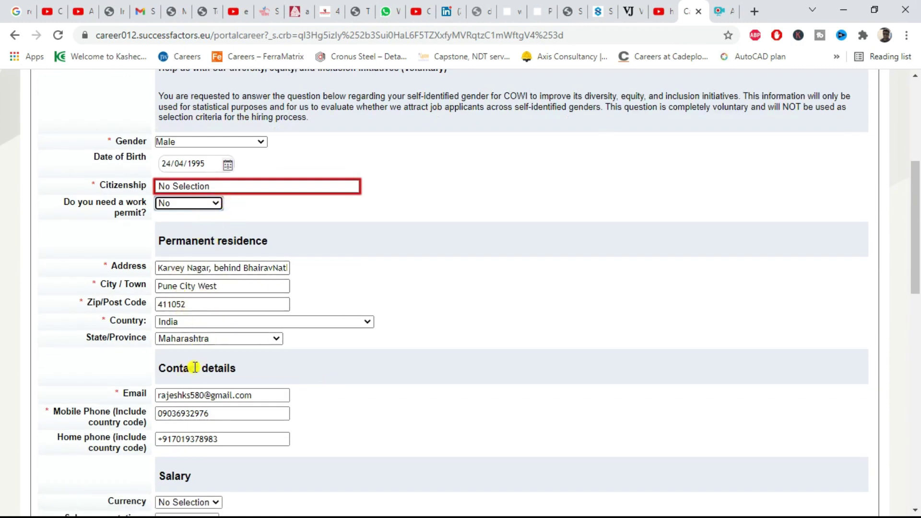
pyautogui.scroll(-4, 190, 369)
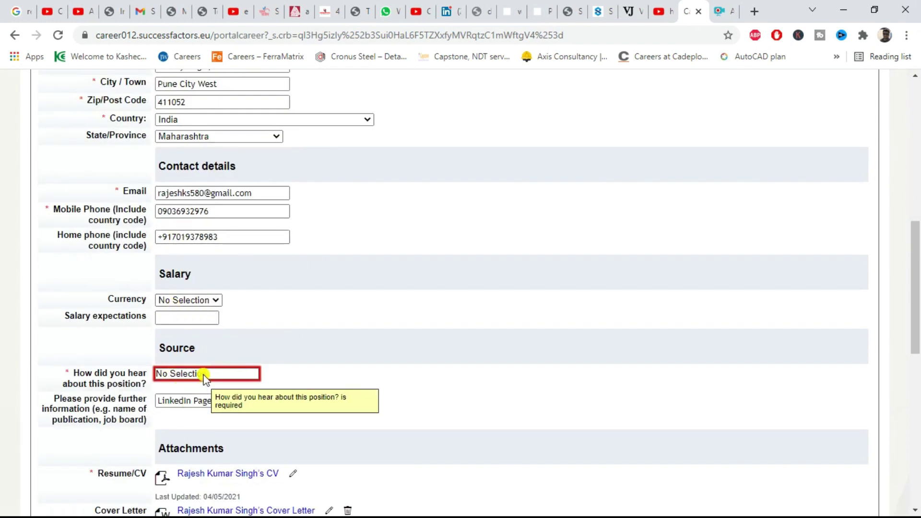
pyautogui.click(205, 301)
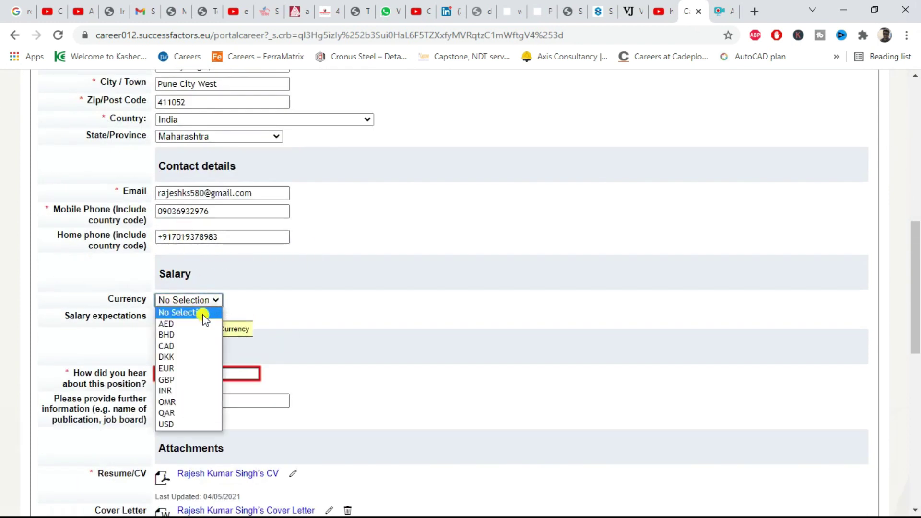
pyautogui.scroll(-4, 185, 400)
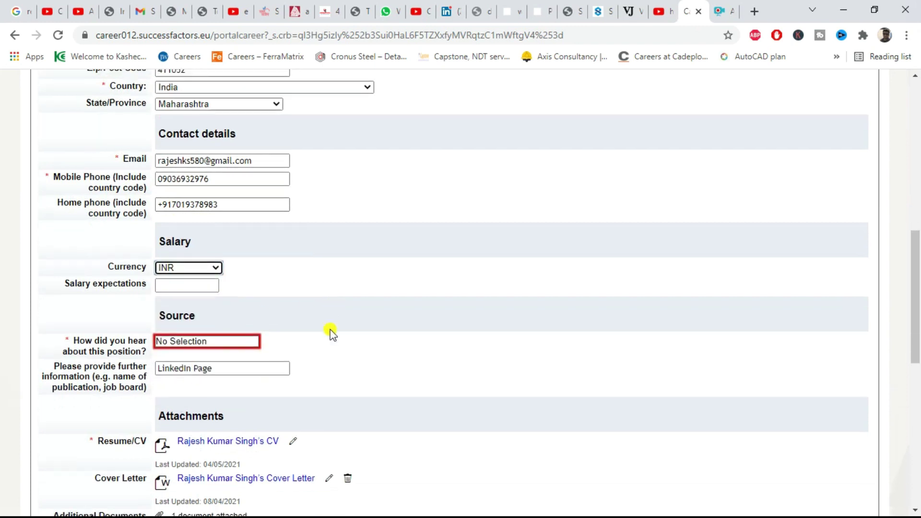
pyautogui.click(200, 172)
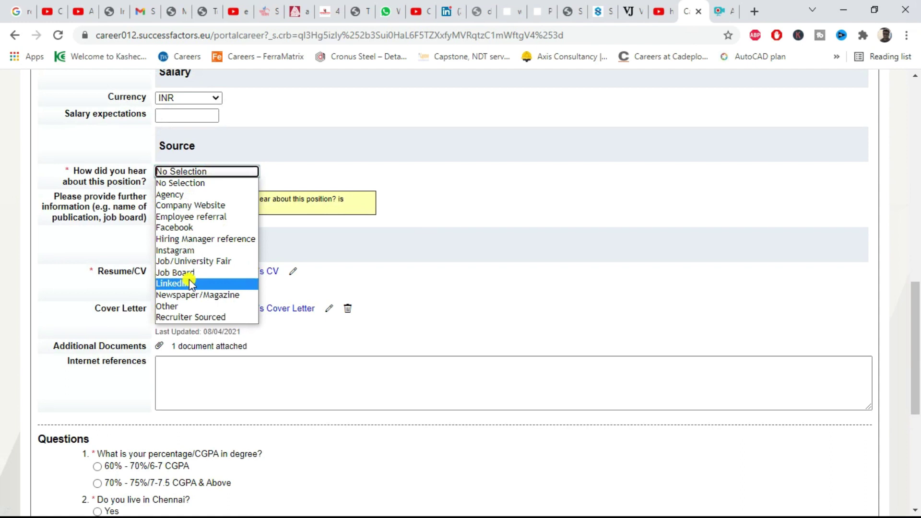
pyautogui.click(190, 283)
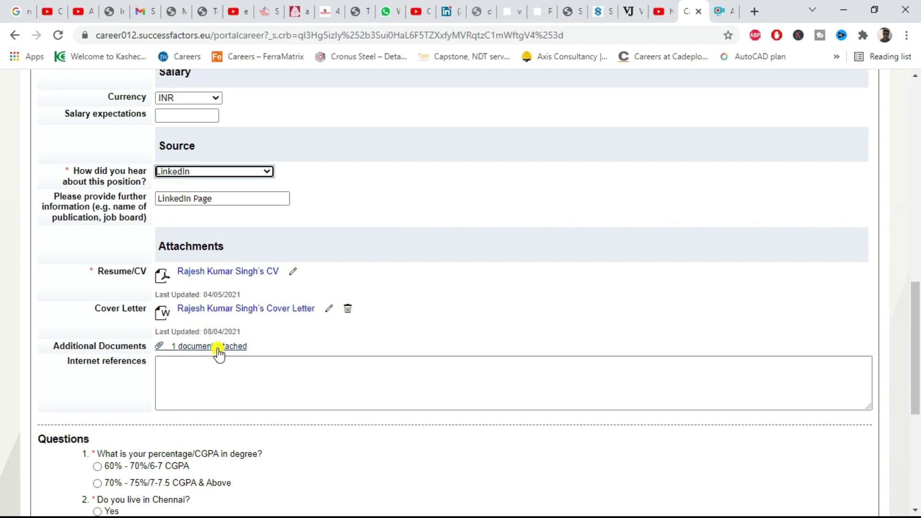
# Step: Answer Yes to the question asking whether the field of specialization is Civil, Electrical, or Mechanical
pyautogui.scroll(-1, 354, 345)
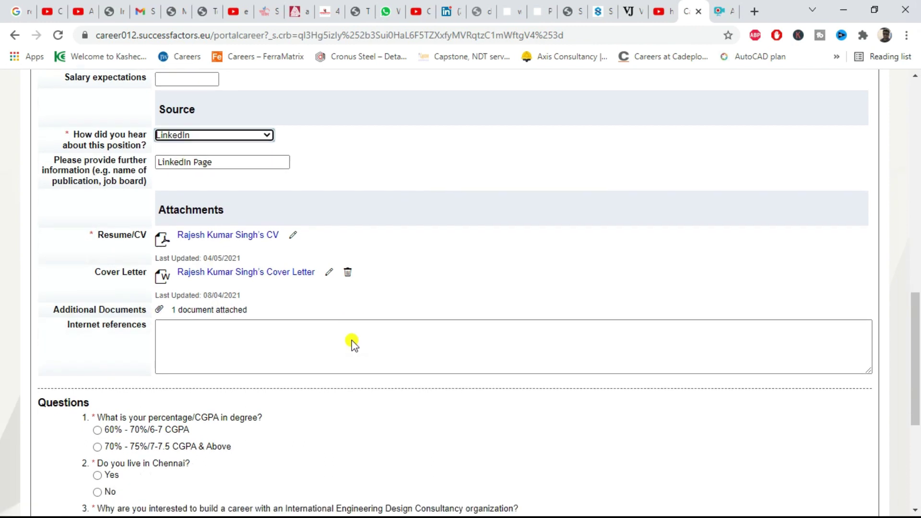
pyautogui.scroll(-2, 354, 345)
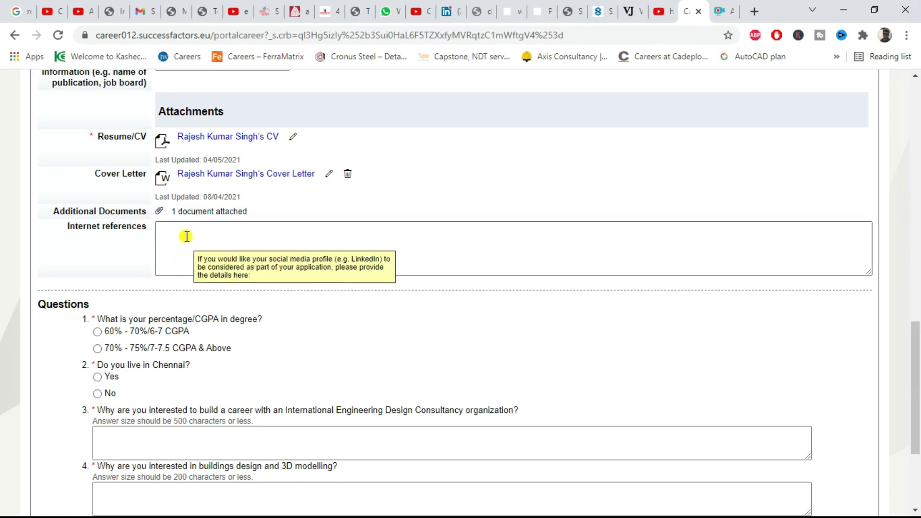
pyautogui.scroll(-2, 187, 236)
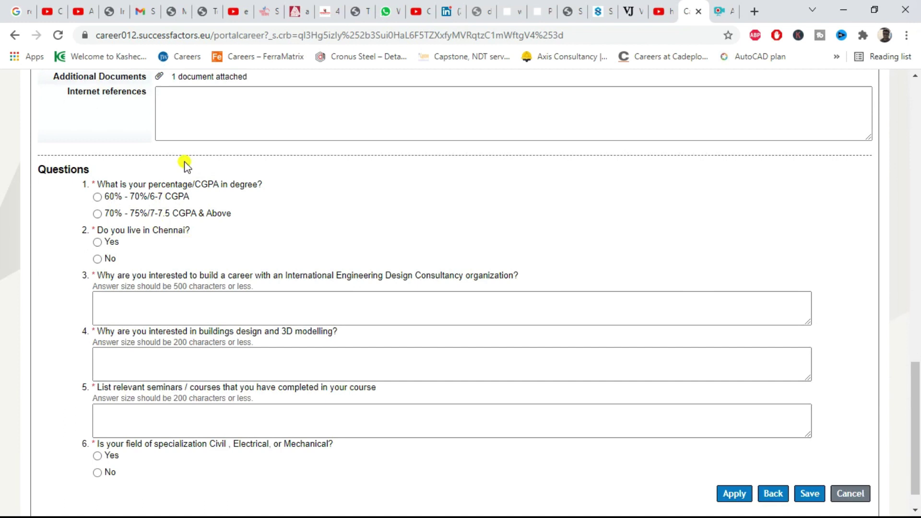
pyautogui.scroll(1, 185, 163)
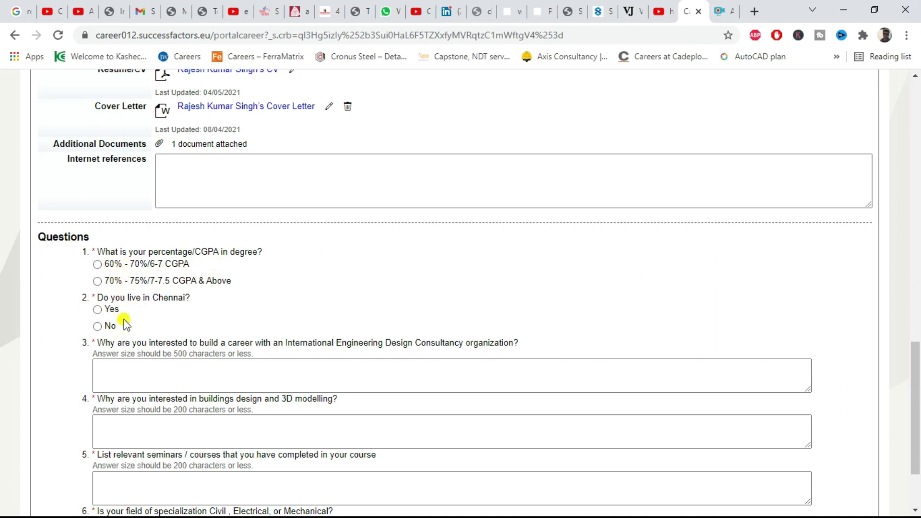
pyautogui.scroll(-2, 109, 325)
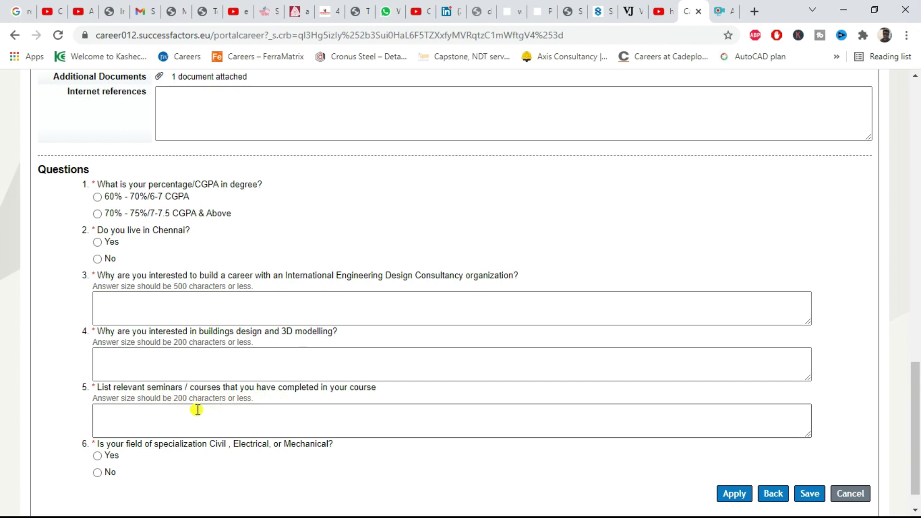
pyautogui.scroll(-1, 195, 409)
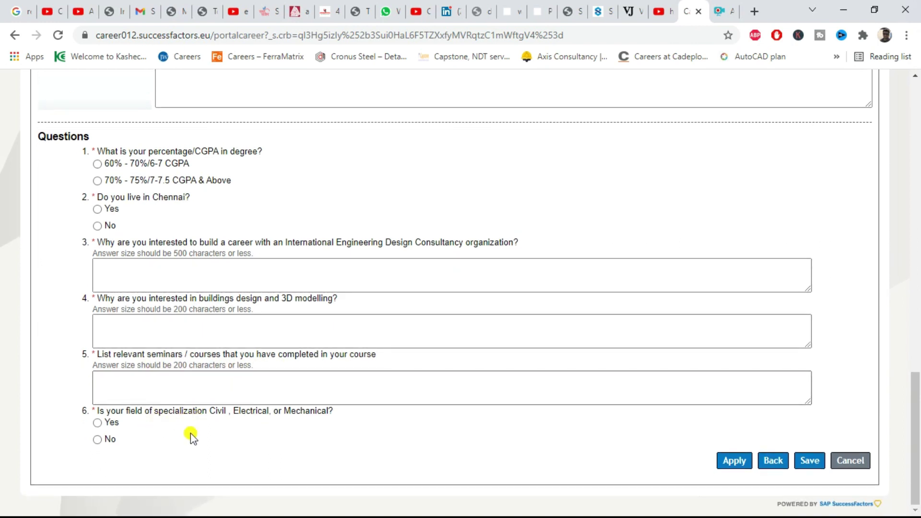
pyautogui.click(97, 422)
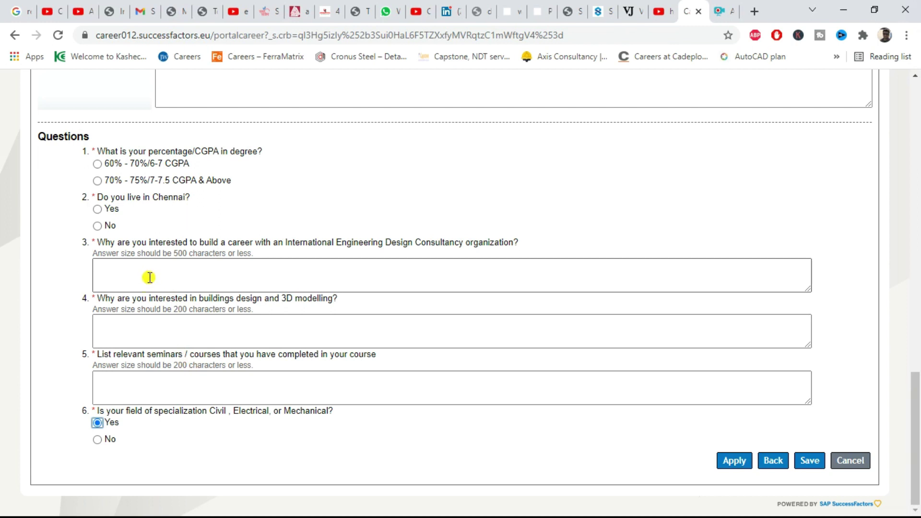
pyautogui.scroll(4, 251, 296)
pyautogui.scroll(-4, 257, 286)
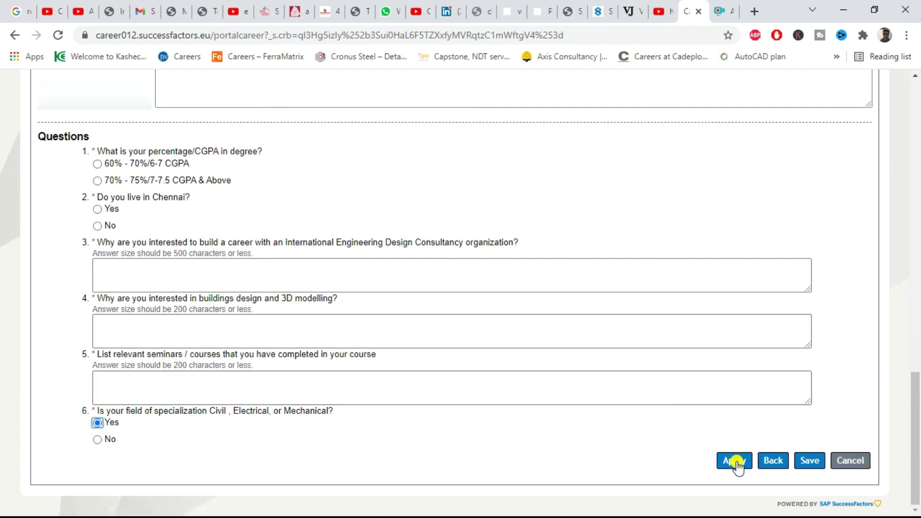
pyautogui.scroll(10, 607, 442)
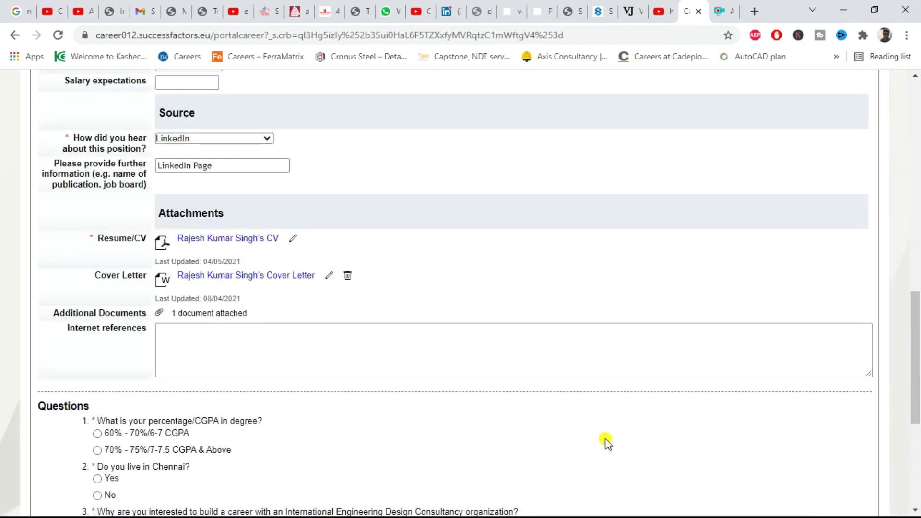
pyautogui.scroll(12, 613, 420)
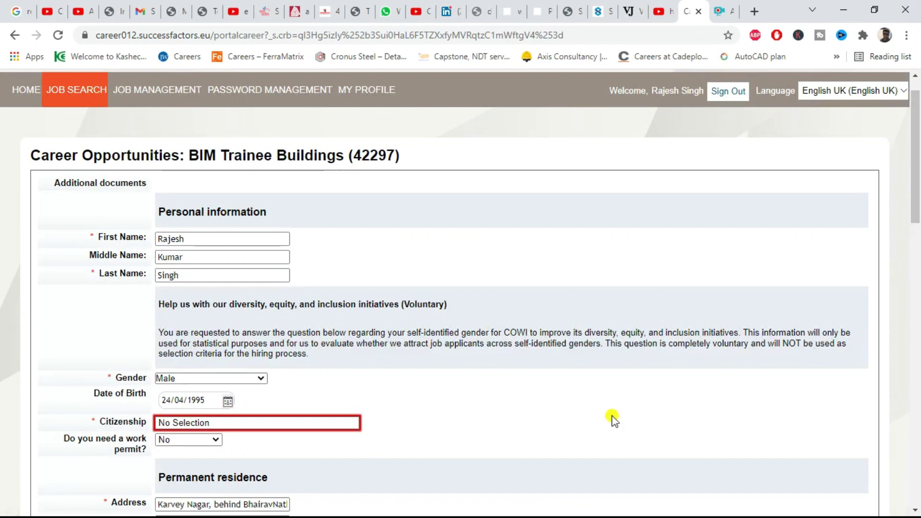